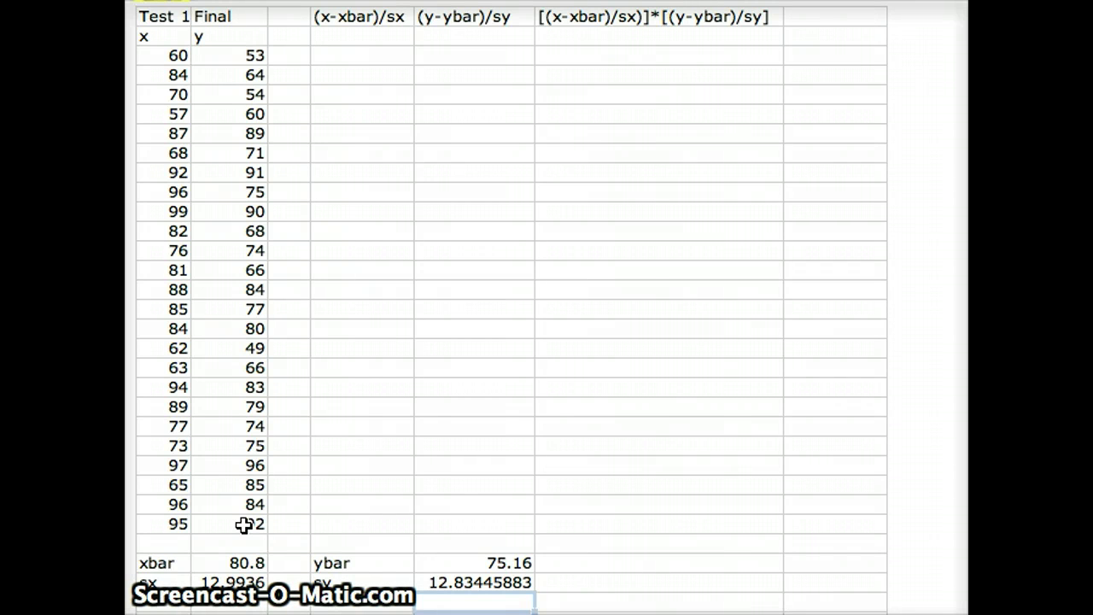
- Compute the first row's (x-xbar)/sx by subtracting 80.8 from its x value and dividing by 12.9936
click(351, 60)
text(=)
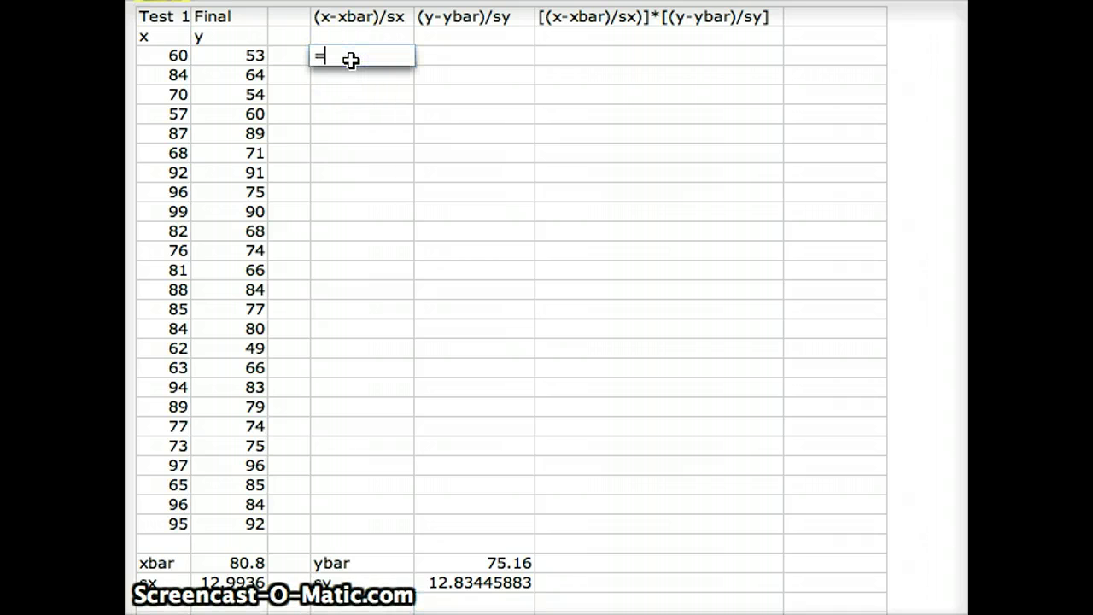
text(()
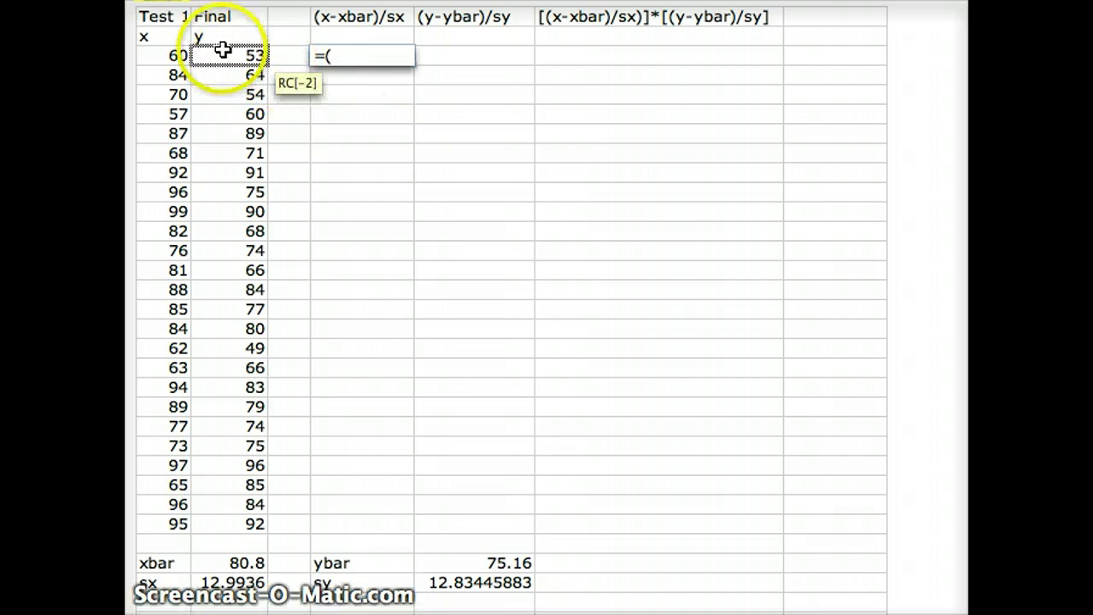
click(167, 56)
text(-)
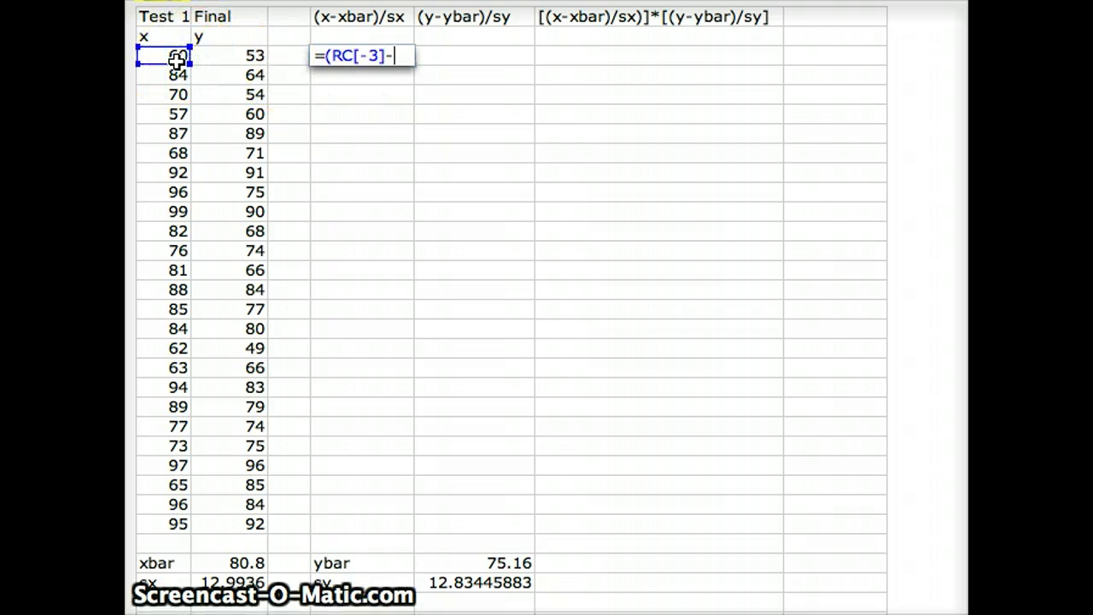
text(80.)
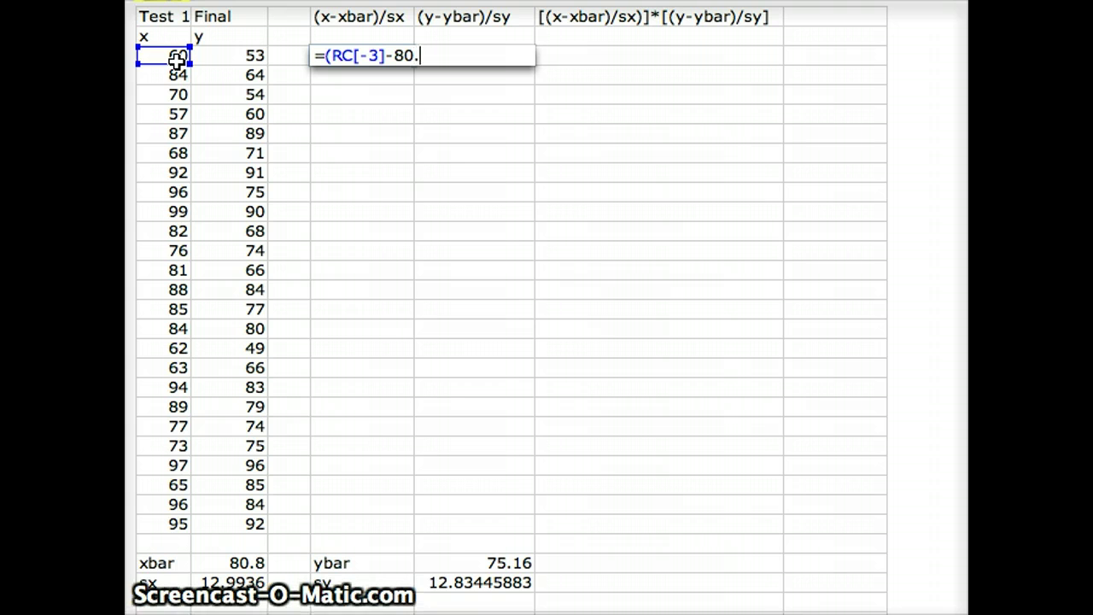
text(8))
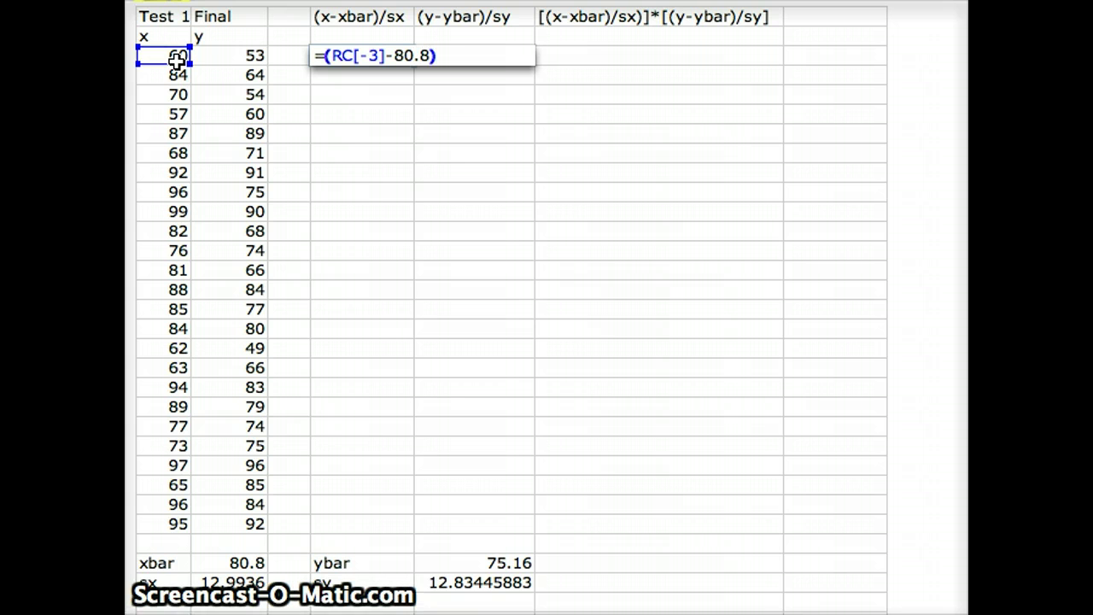
text(/12.9)
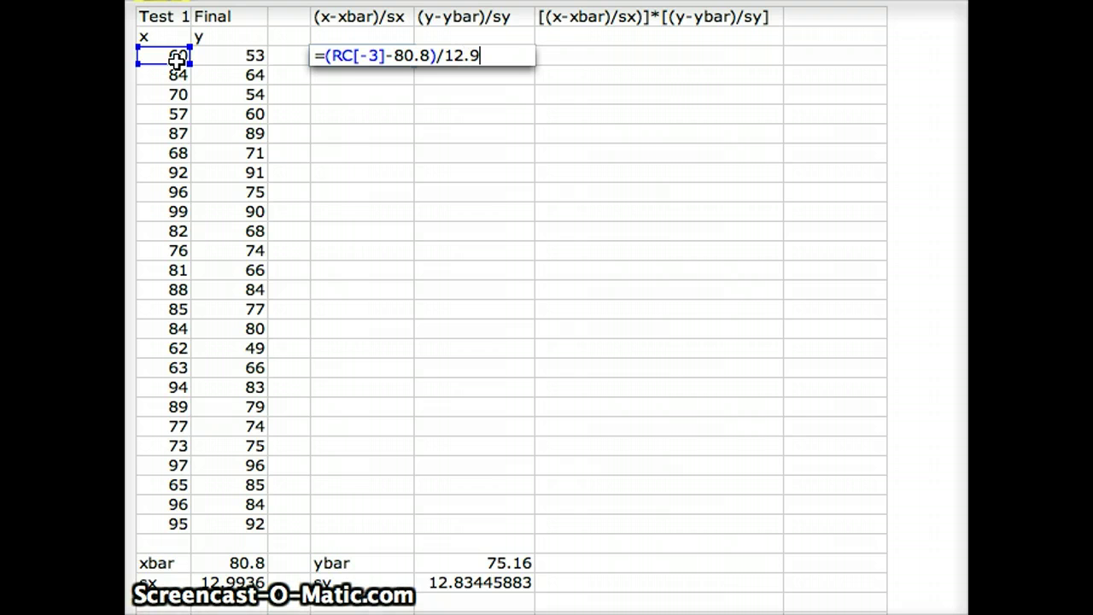
text(936)
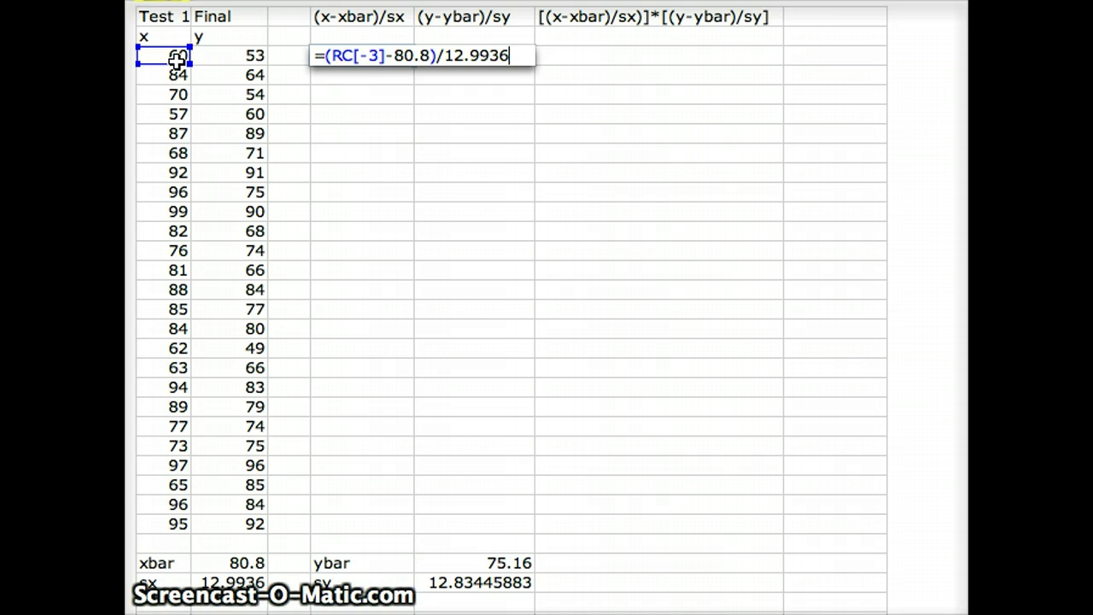
key(Return)
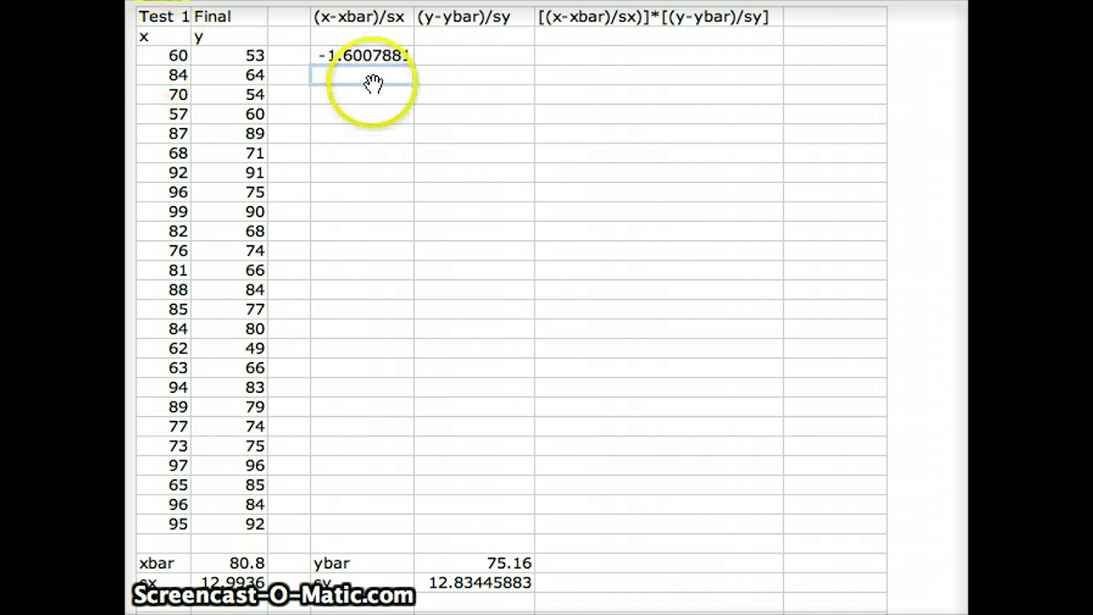
- Fill the (x-xbar)/sx formula from the first data row down through the last data row
click(367, 56)
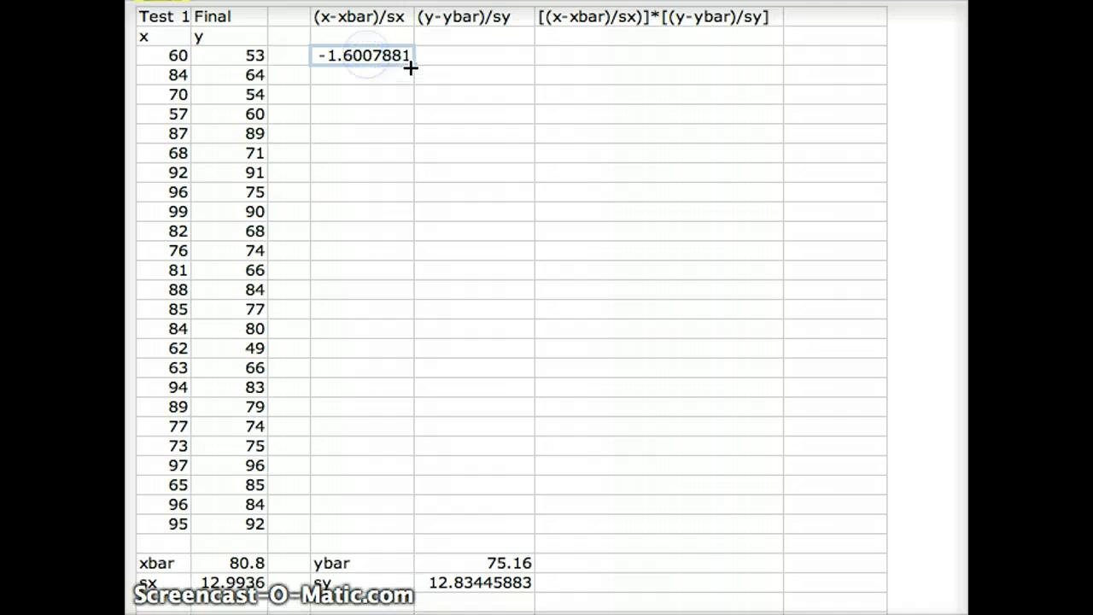
click(367, 69)
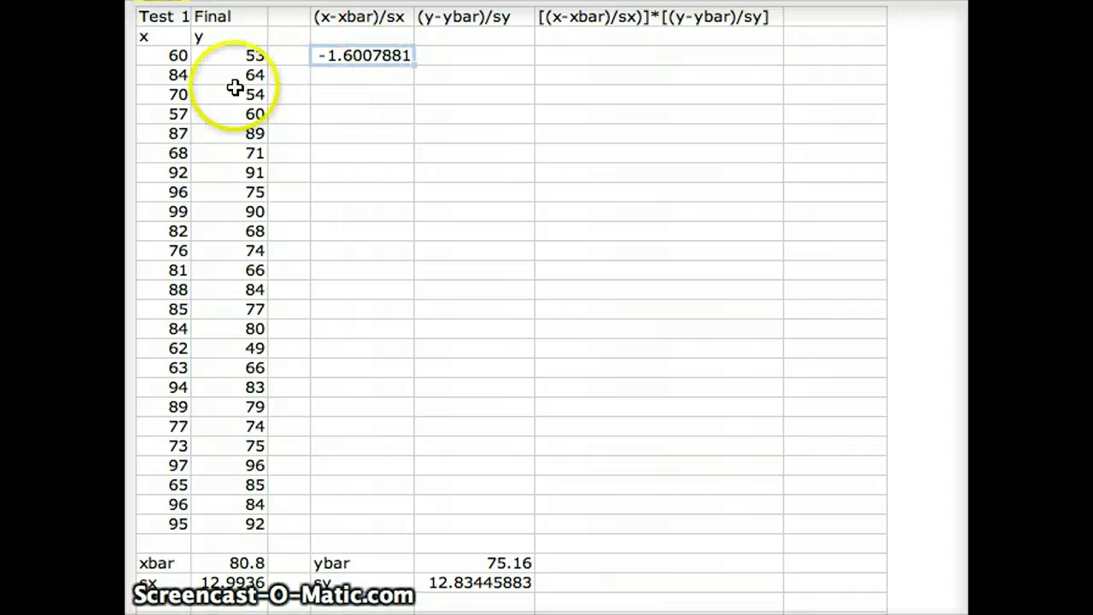
drag(415, 64, 408, 529)
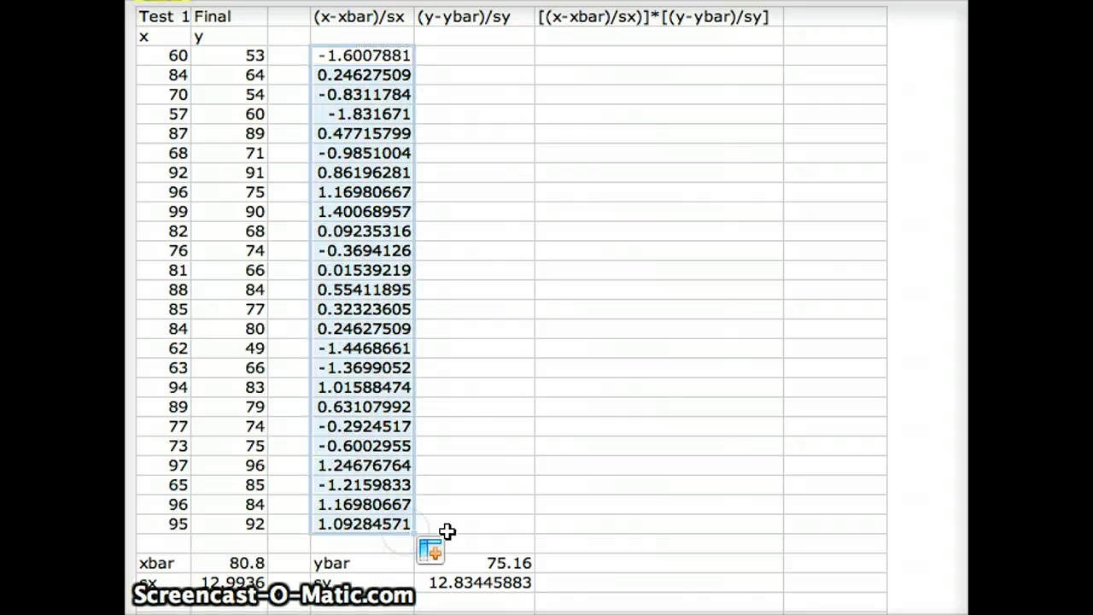
- Compute the first row's (y-ybar)/sy by subtracting 75.16 from its y value and dividing by 12.834
click(452, 54)
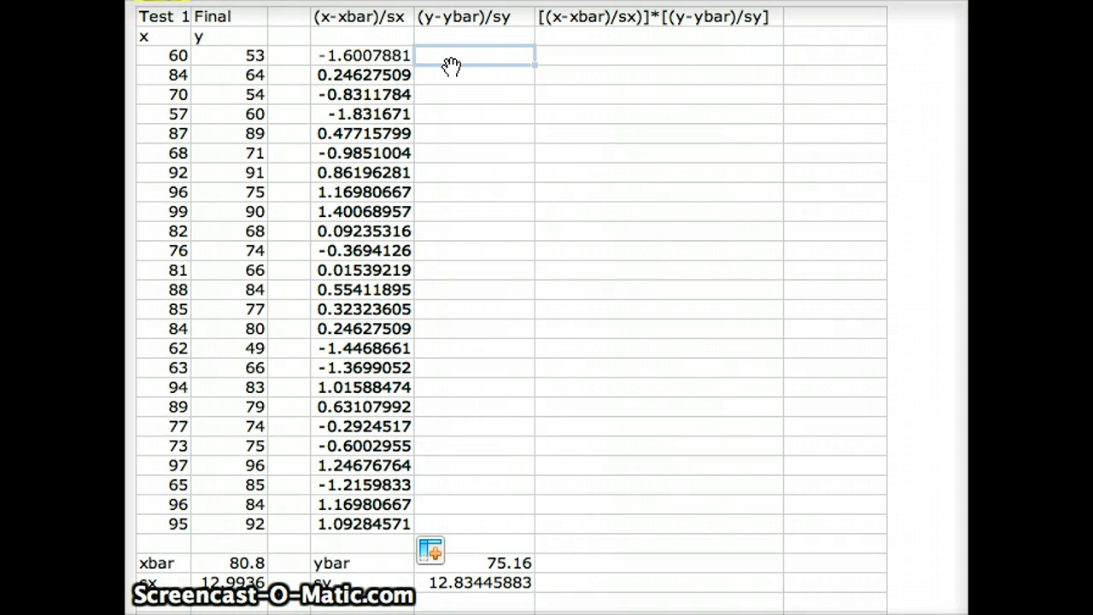
text(=()
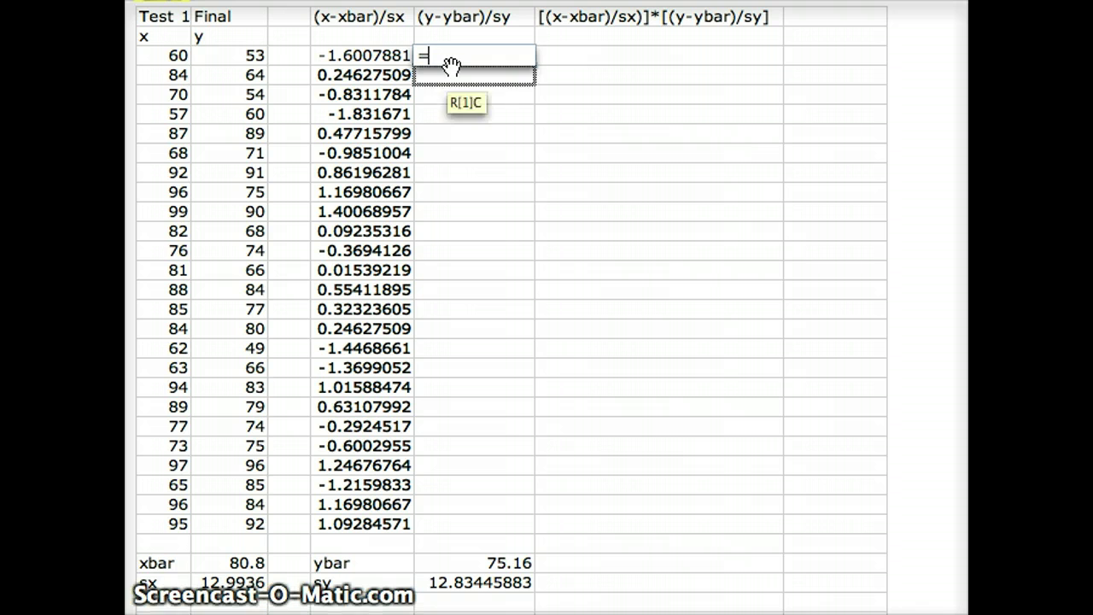
click(229, 57)
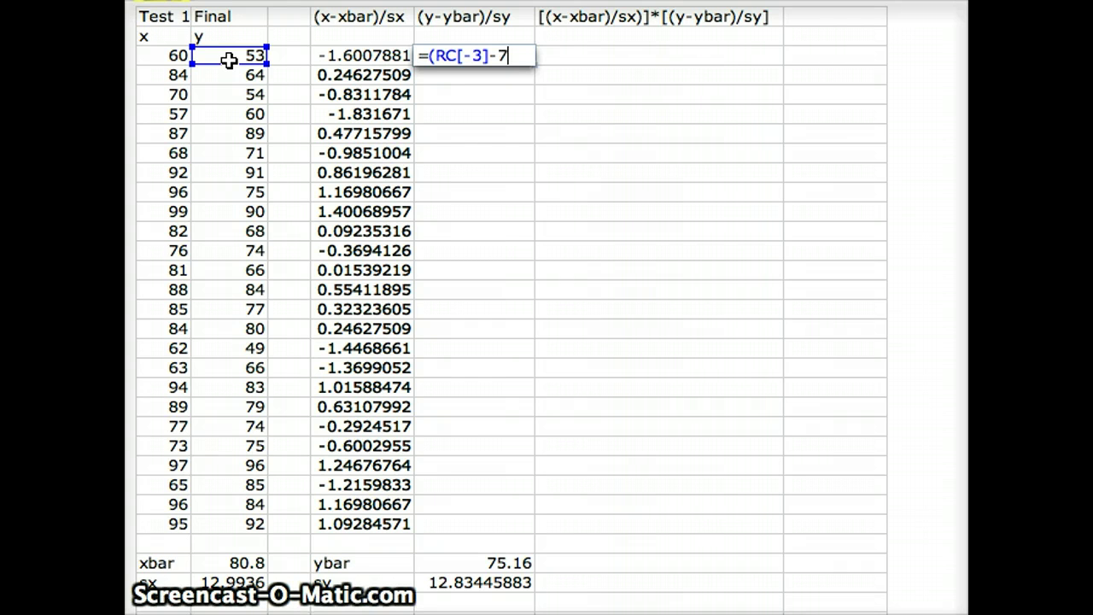
text(-75.16)
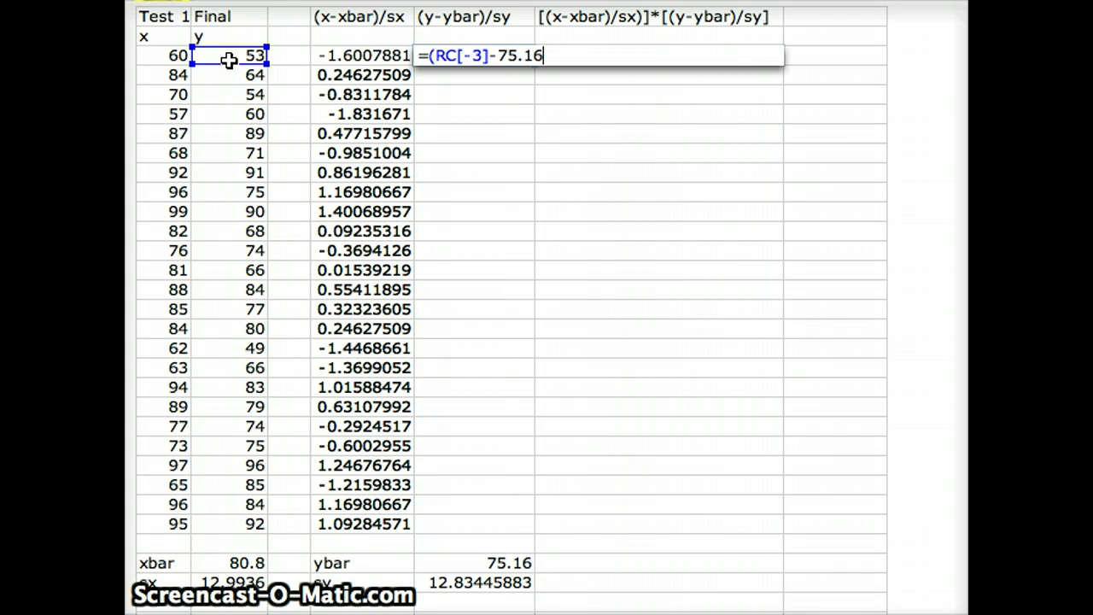
text()/12.834)
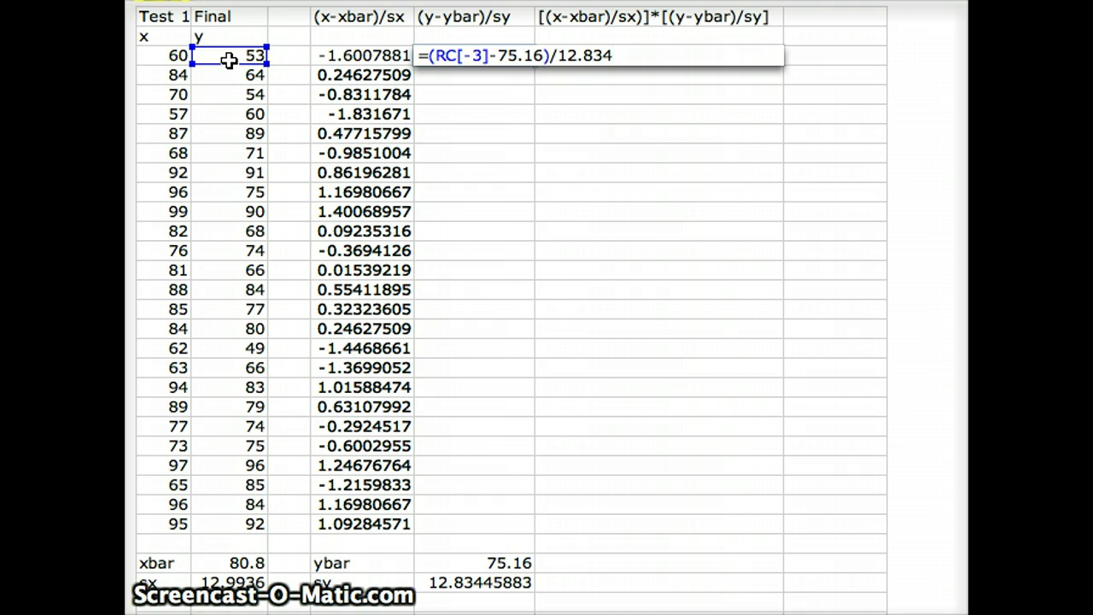
key(Return)
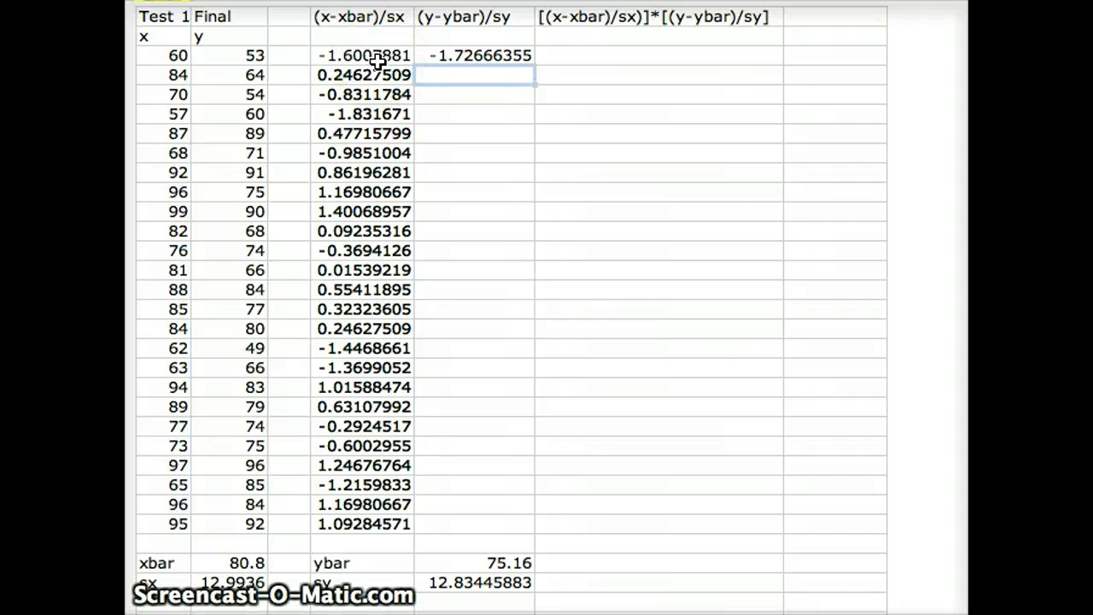
- Fill the (y-ybar)/sy formula from the first data row down through the last data row
click(498, 53)
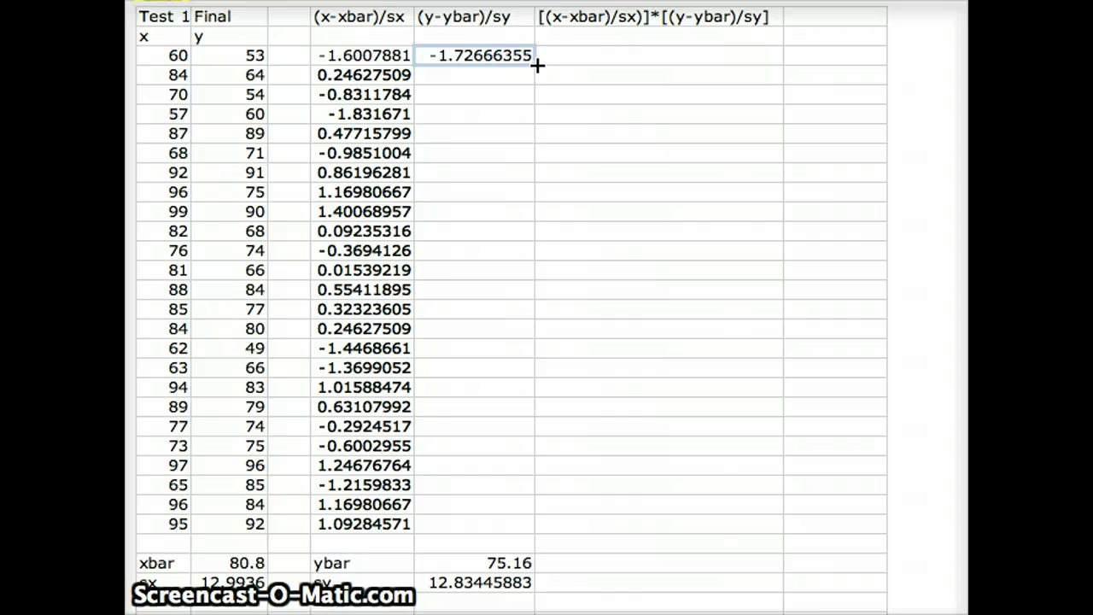
drag(531, 64, 525, 524)
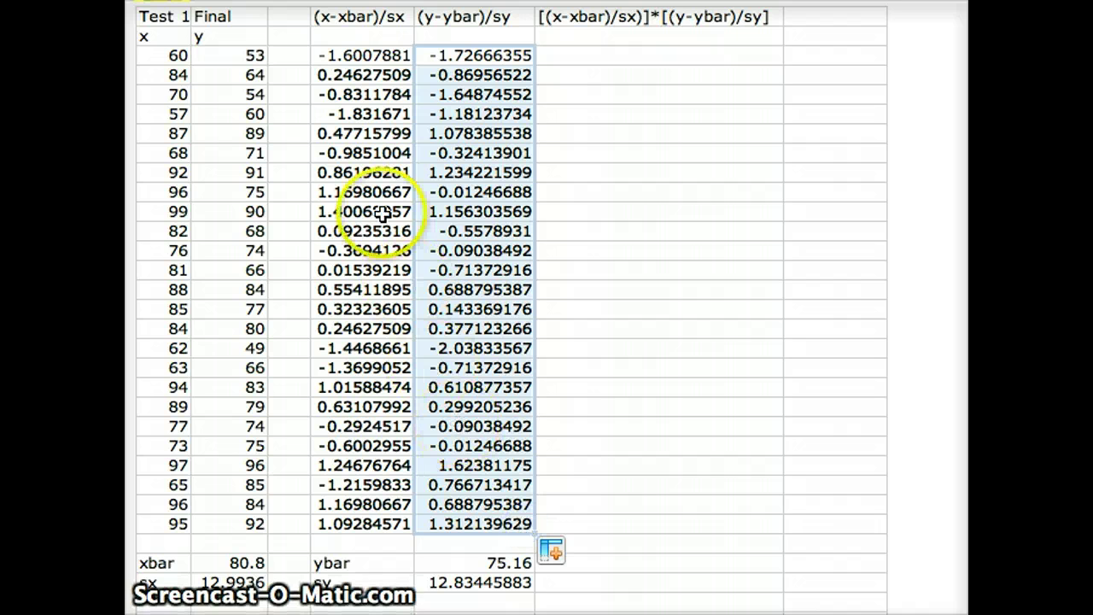
click(386, 78)
click(471, 75)
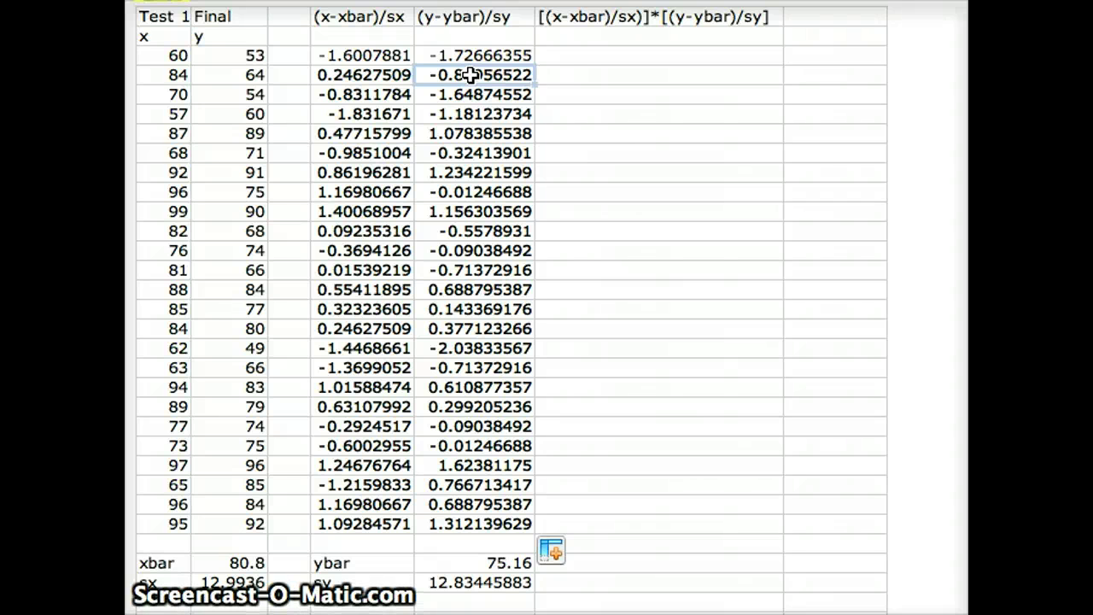
- Multiply the first row's two standardized values in the product column and fill that formula down through the last data row
click(578, 55)
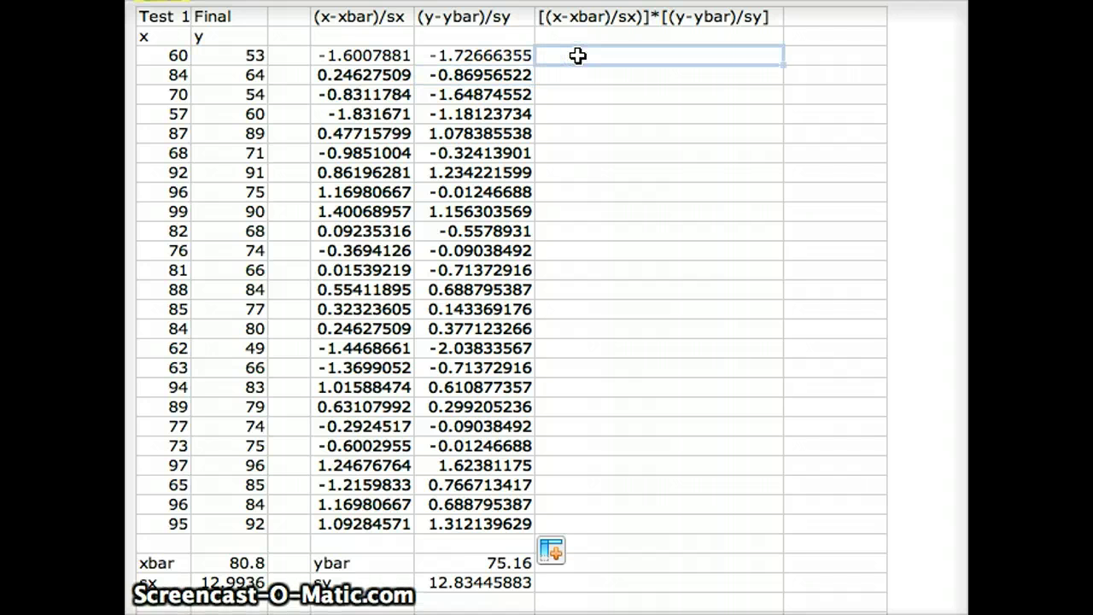
text(=)
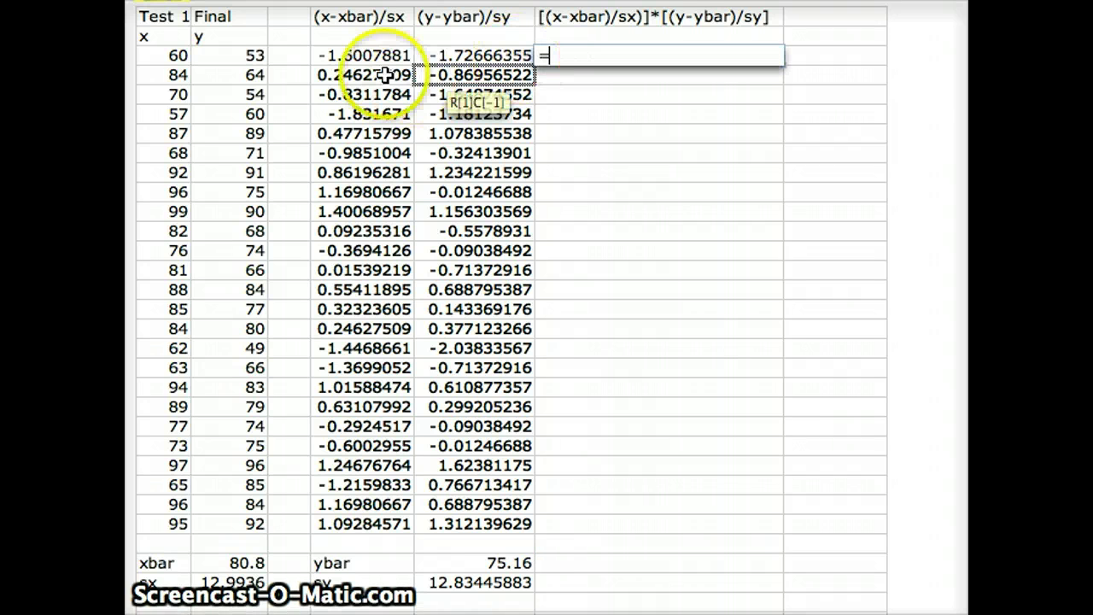
click(353, 56)
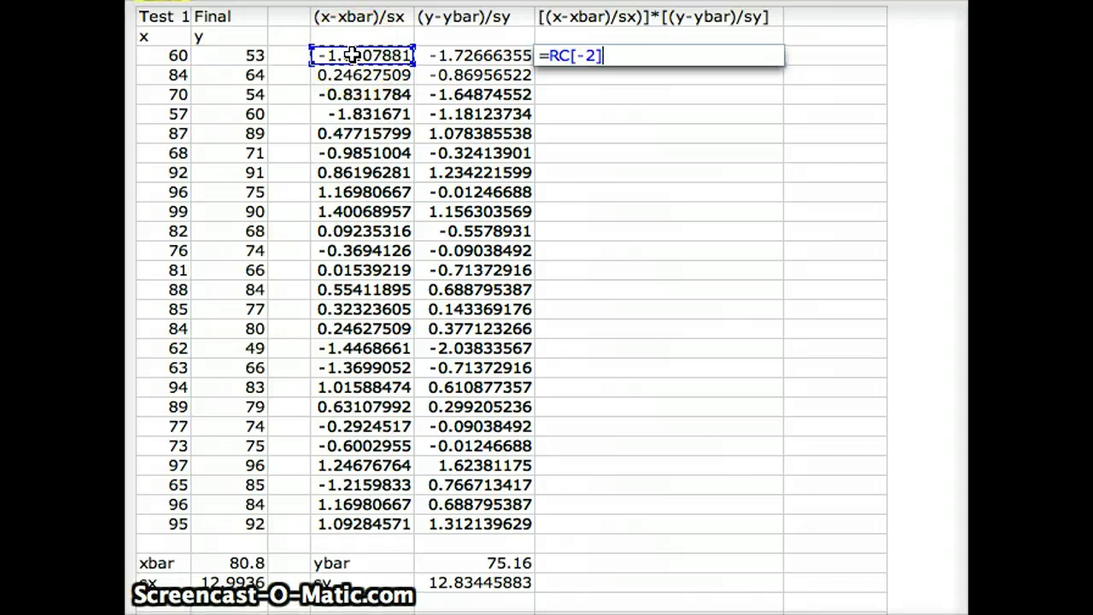
click(451, 58)
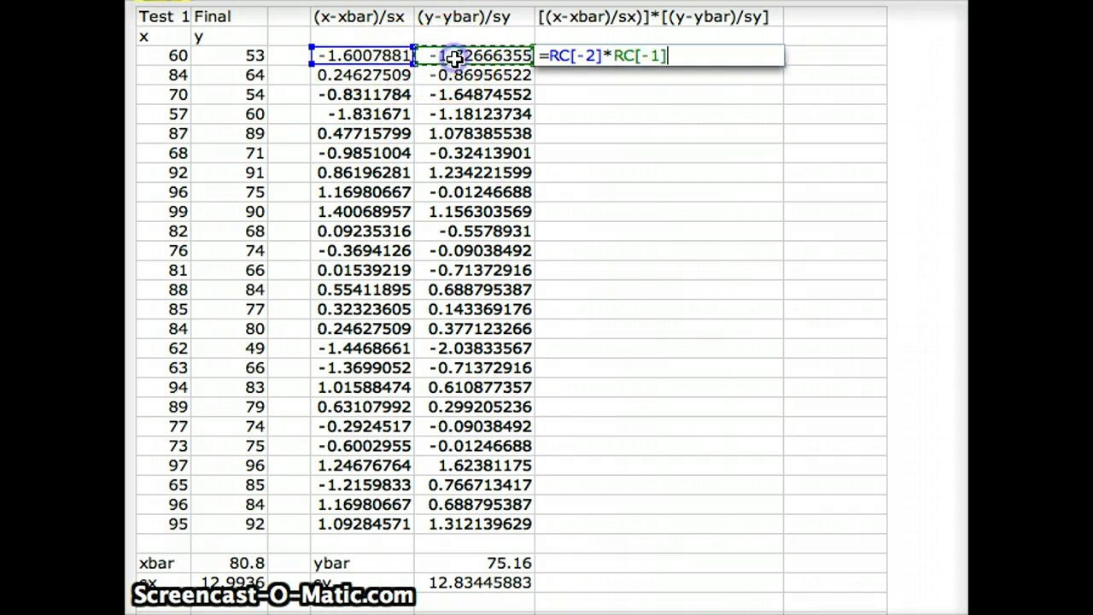
key(Return)
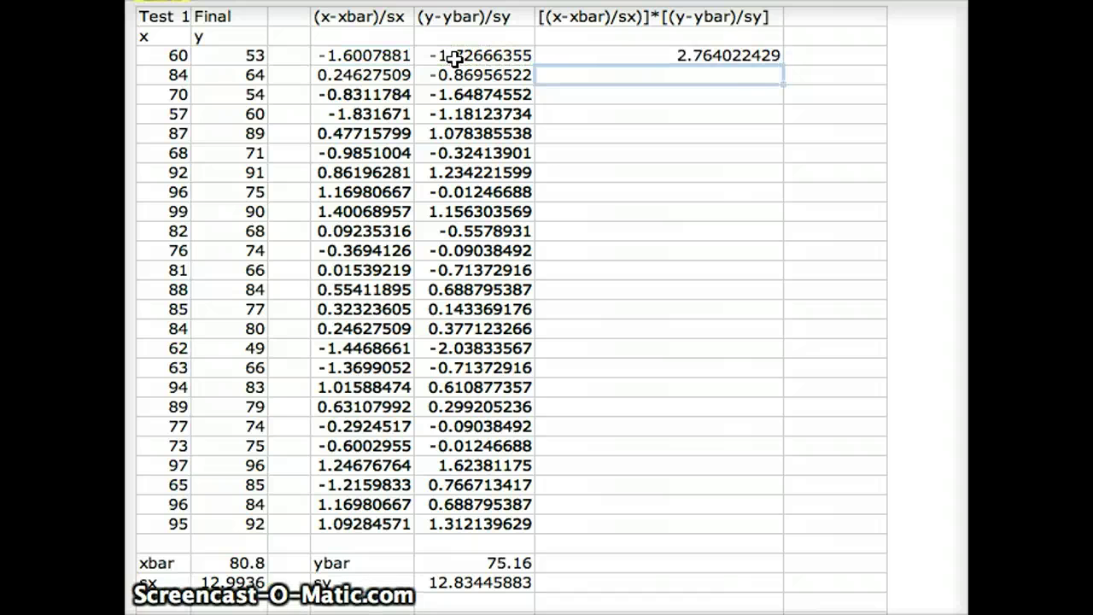
click(723, 54)
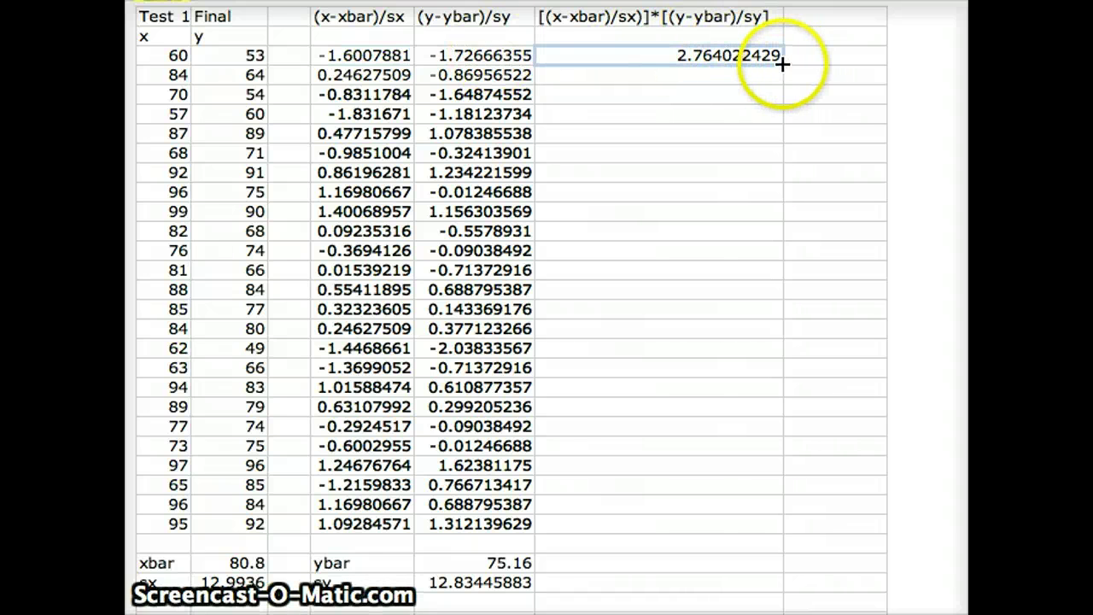
drag(781, 65, 762, 526)
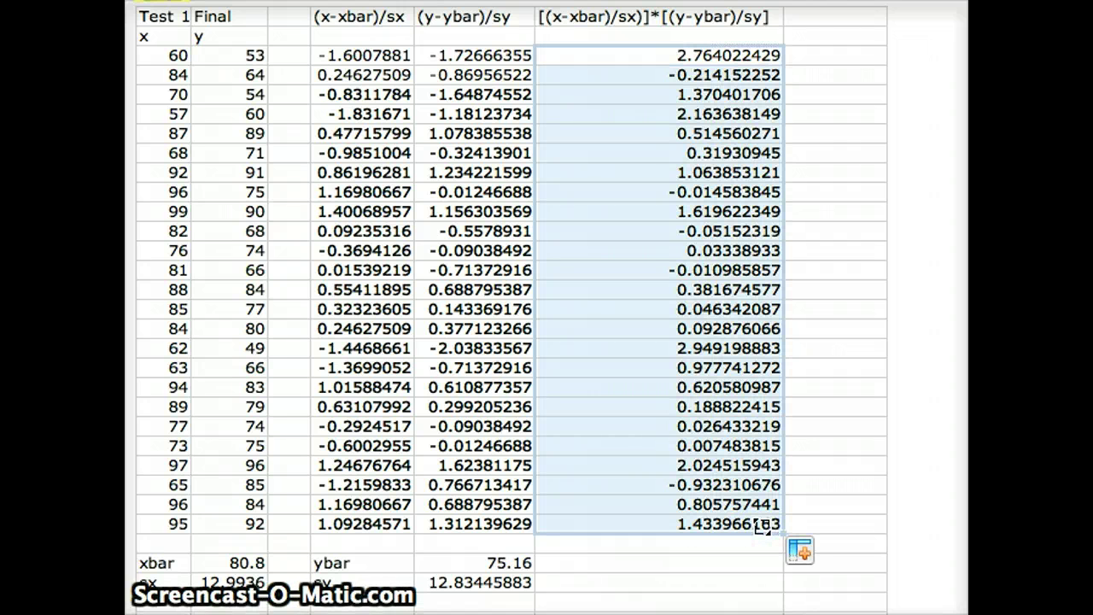
- Add the label "sum =" below the product column and total the column's values with a sum formula in the cell beneath it
click(701, 561)
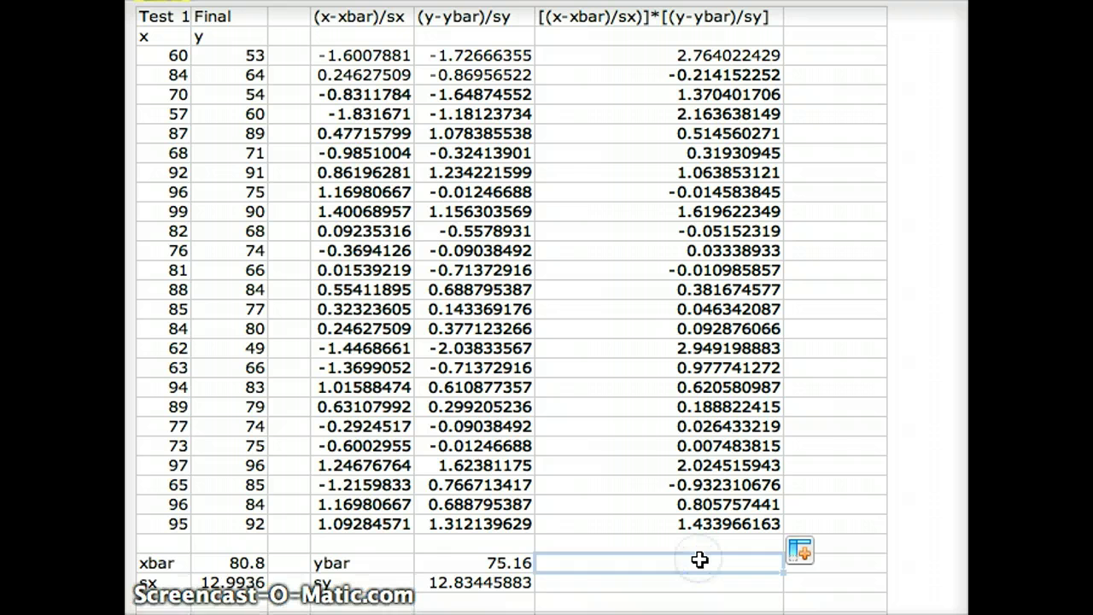
text(sum =)
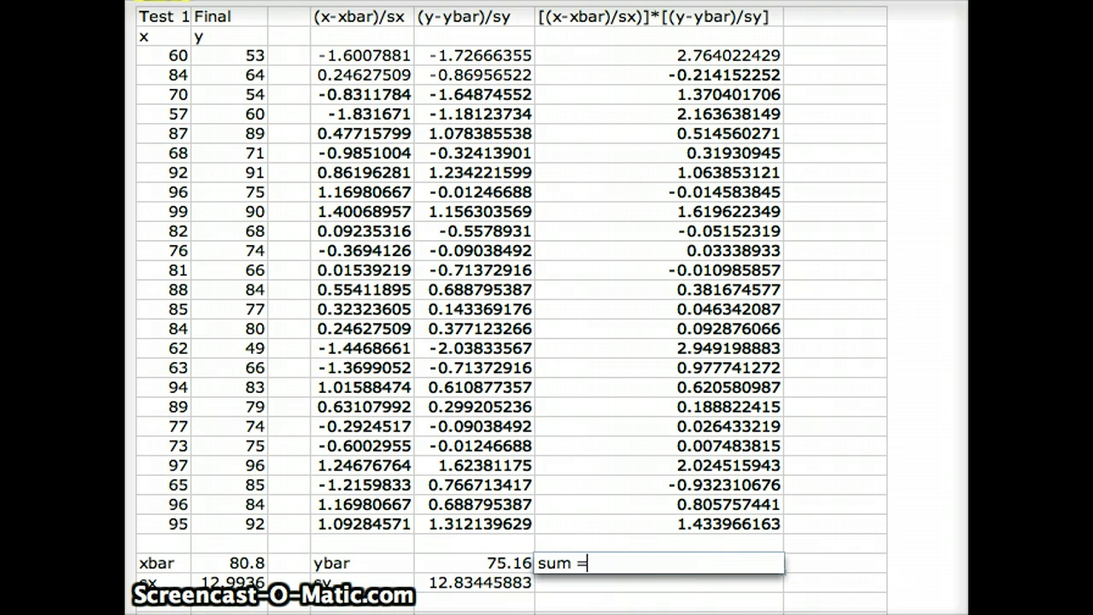
click(694, 584)
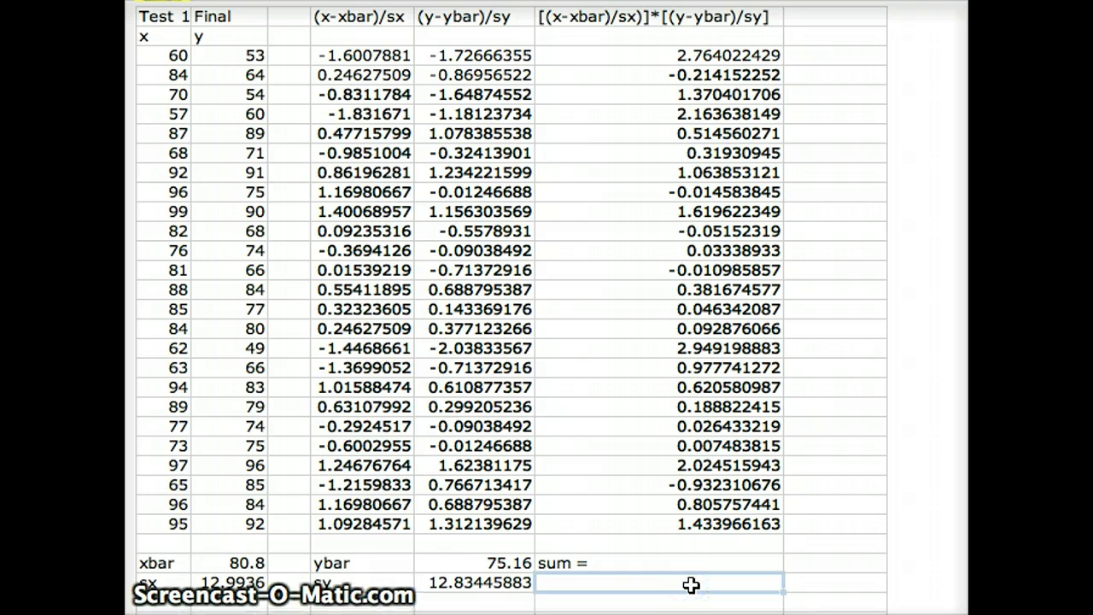
text(=sum()
mouse_move(726, 524)
mouse_down()
mouse_move(701, 304)
mouse_move(722, 54)
mouse_move(706, 517)
mouse_up()
key(Return)
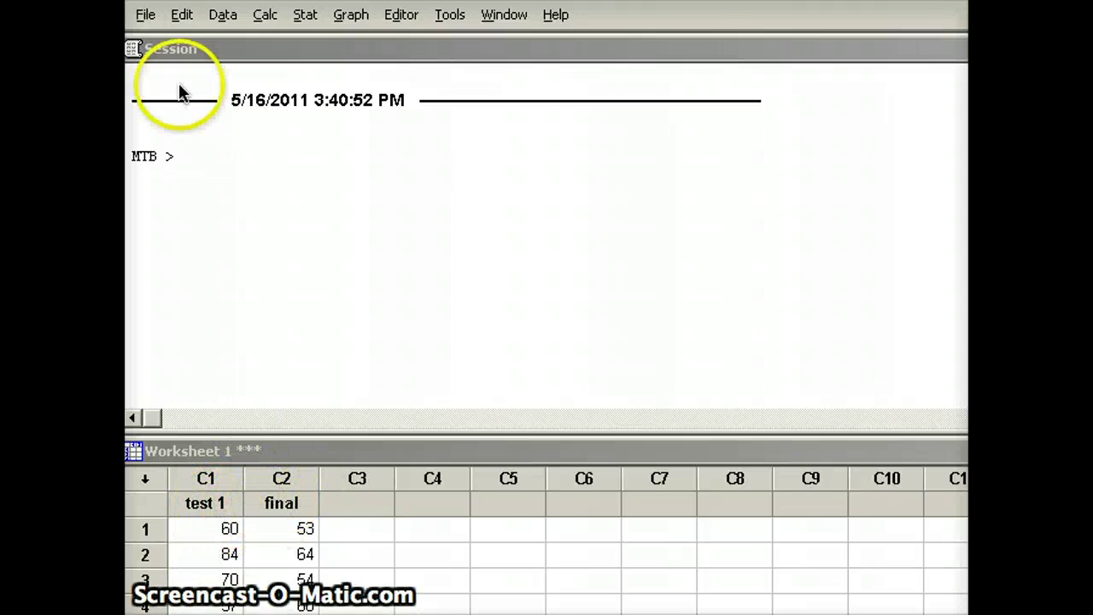
- Switch to Minitab and run "corr c1 c2" in the session to correlate the test 1 and final scores
click(179, 151)
click(259, 197)
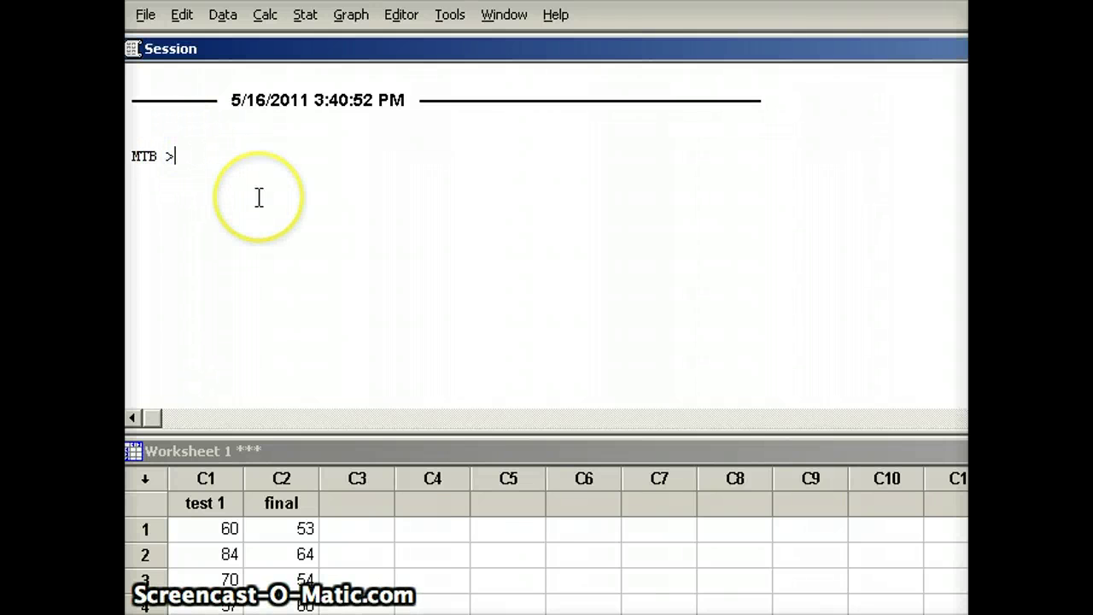
text(corr)
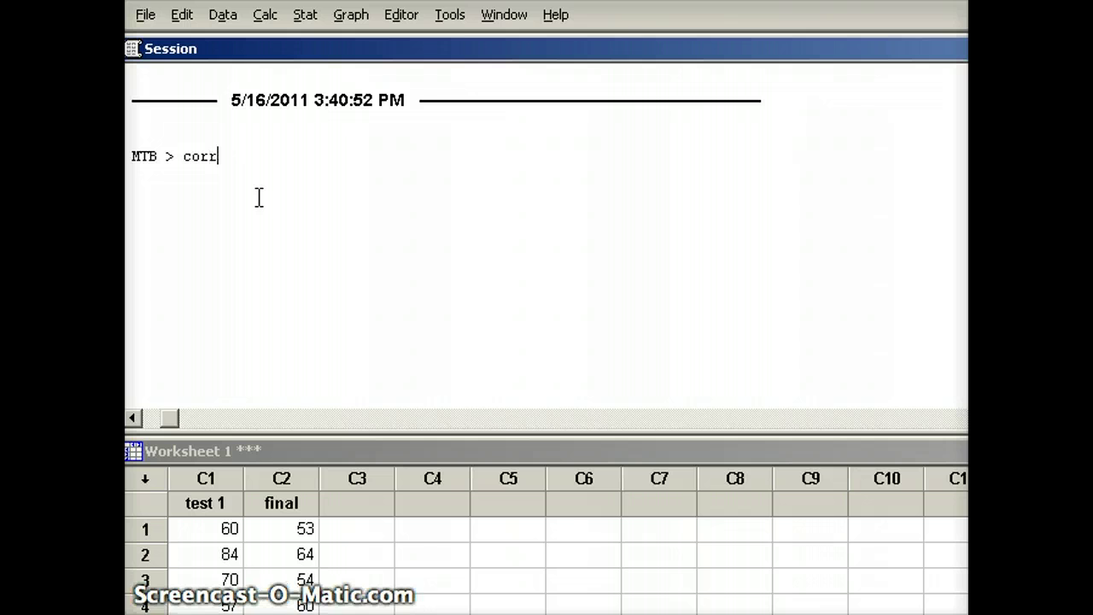
text( c1 c2)
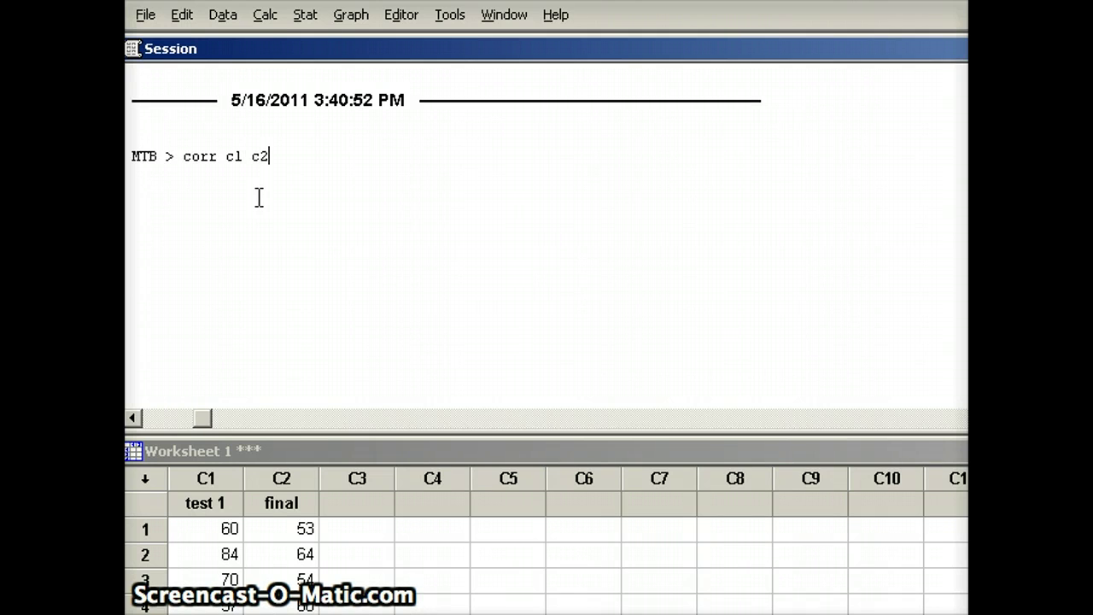
key(Return)
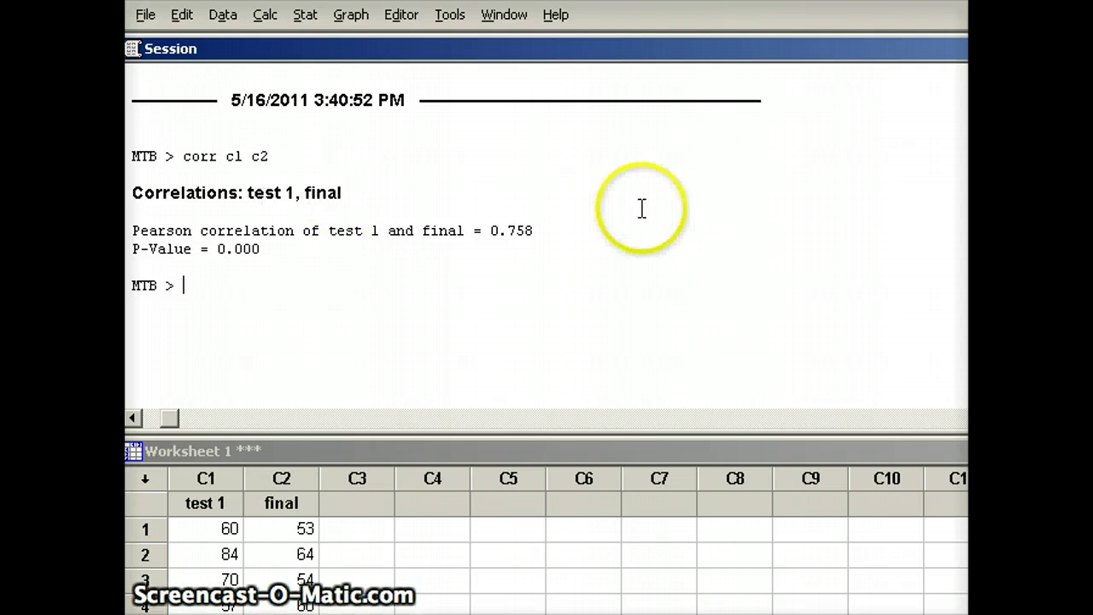
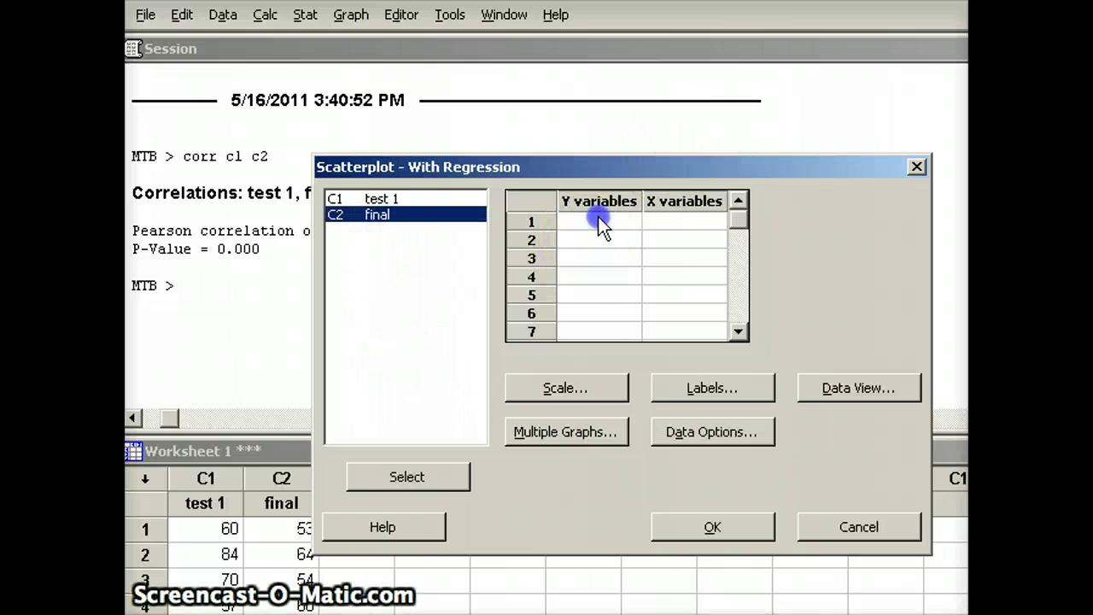
- Create the scatterplot with regression using final as the Y variable and test 1 as the X variable
click(598, 219)
click(397, 226)
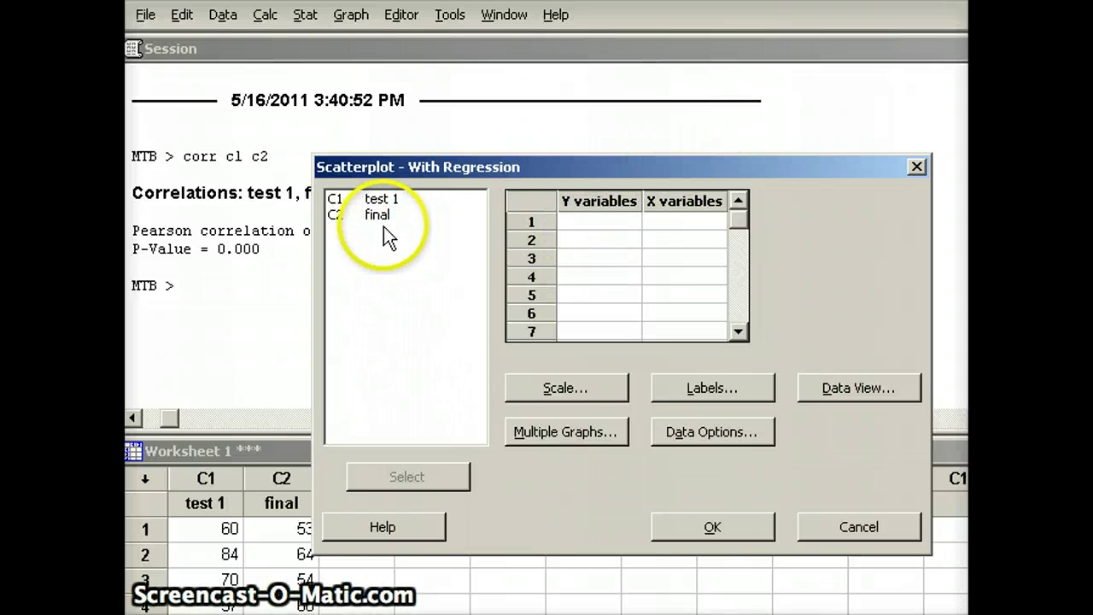
click(378, 220)
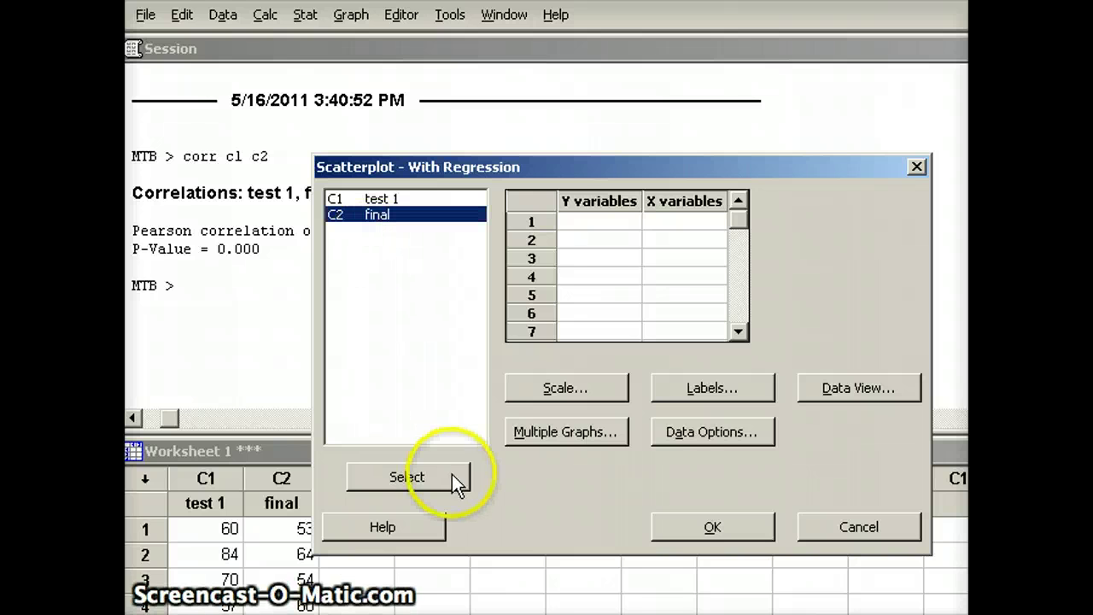
click(452, 474)
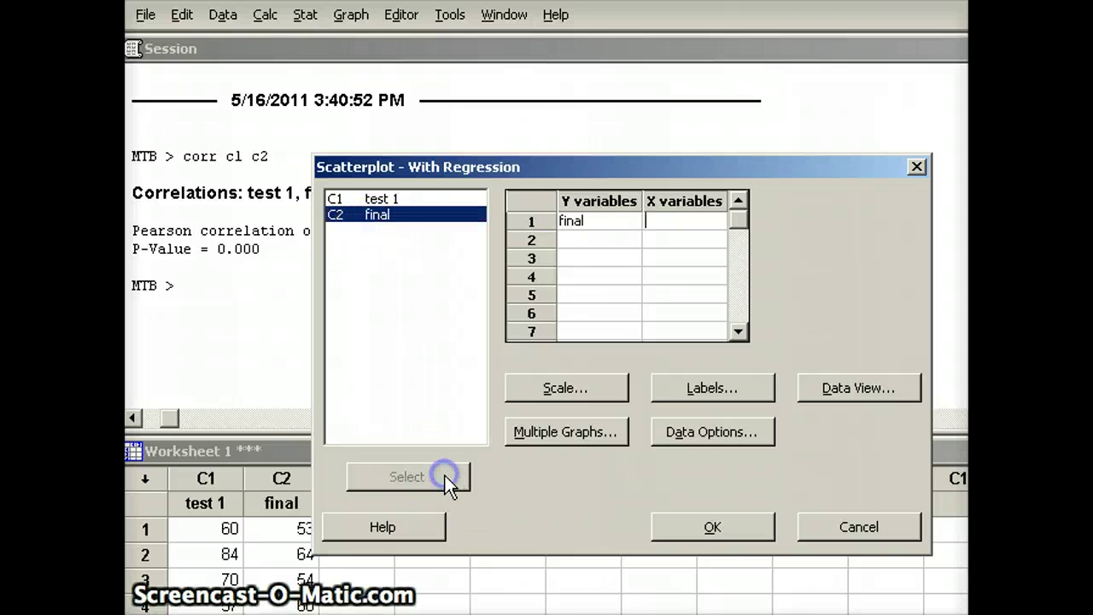
click(377, 199)
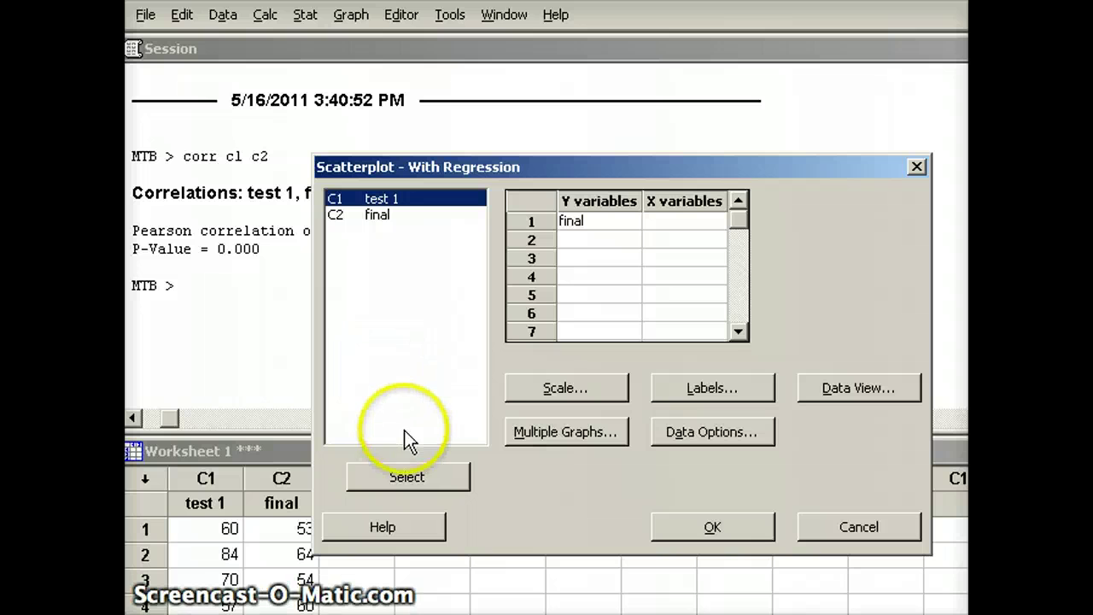
click(415, 476)
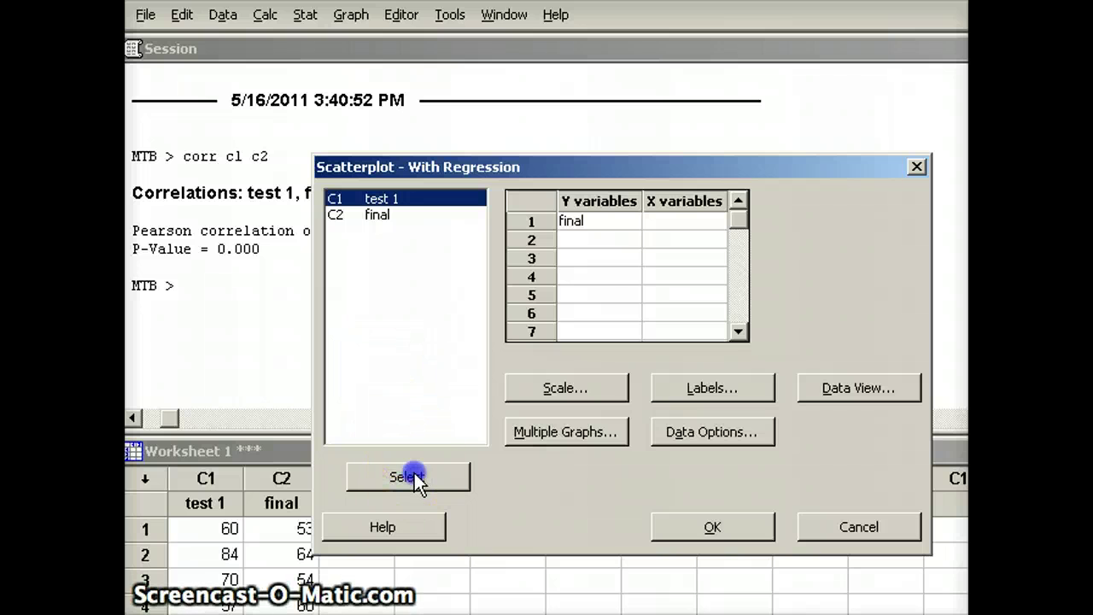
click(708, 525)
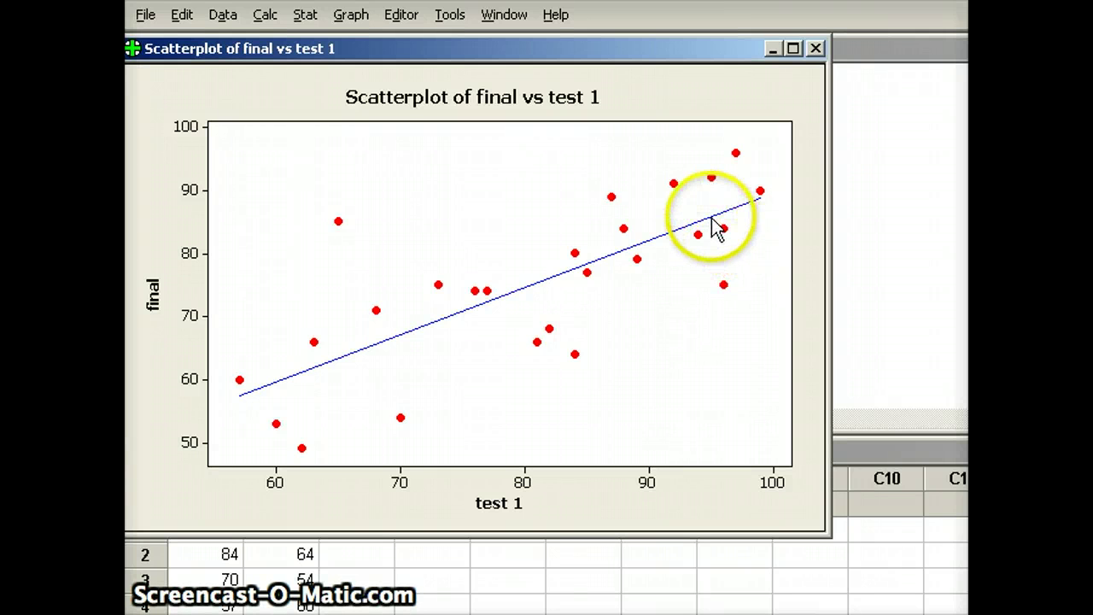
mouse_move(714, 224)
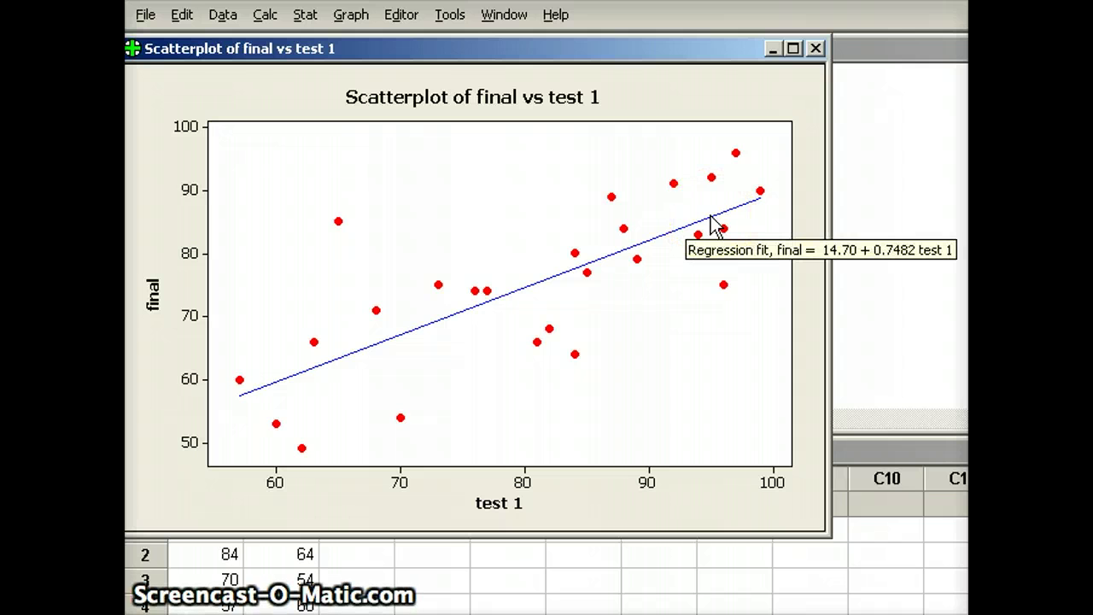